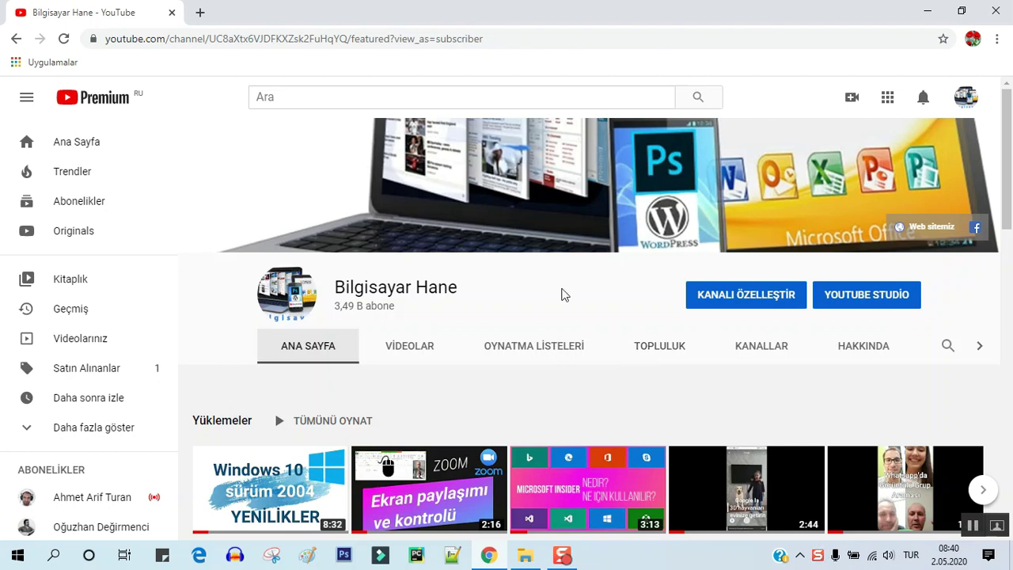
- Go to office.com in a new browser tab and sign in with 'Oturum açın'
click(200, 13)
text(off)
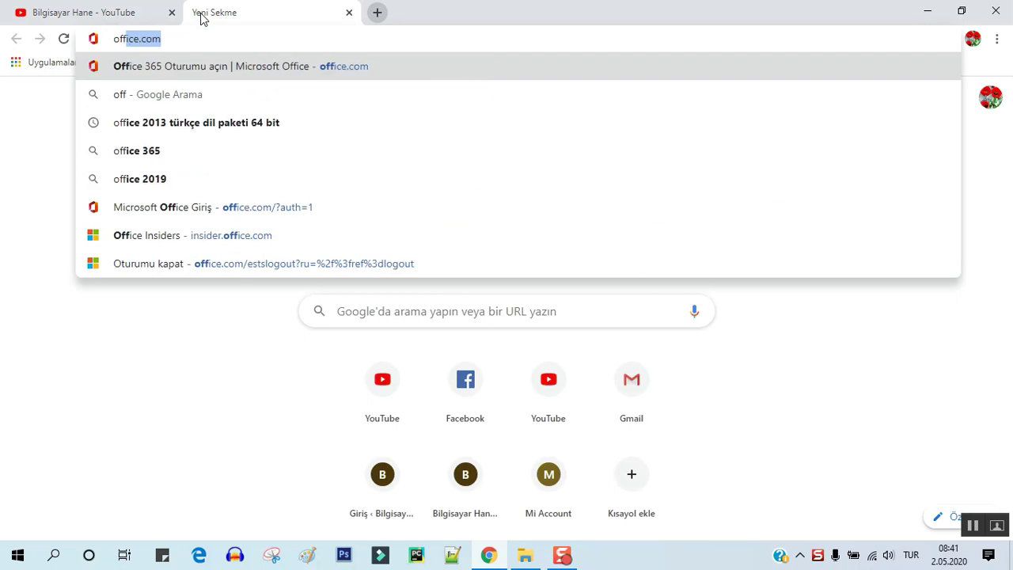
key(Return)
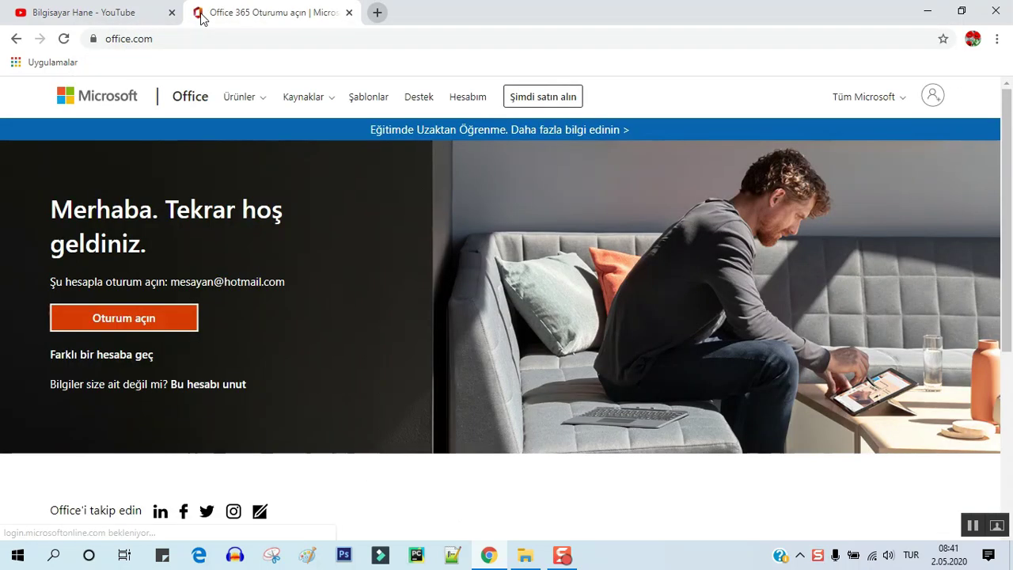
click(125, 328)
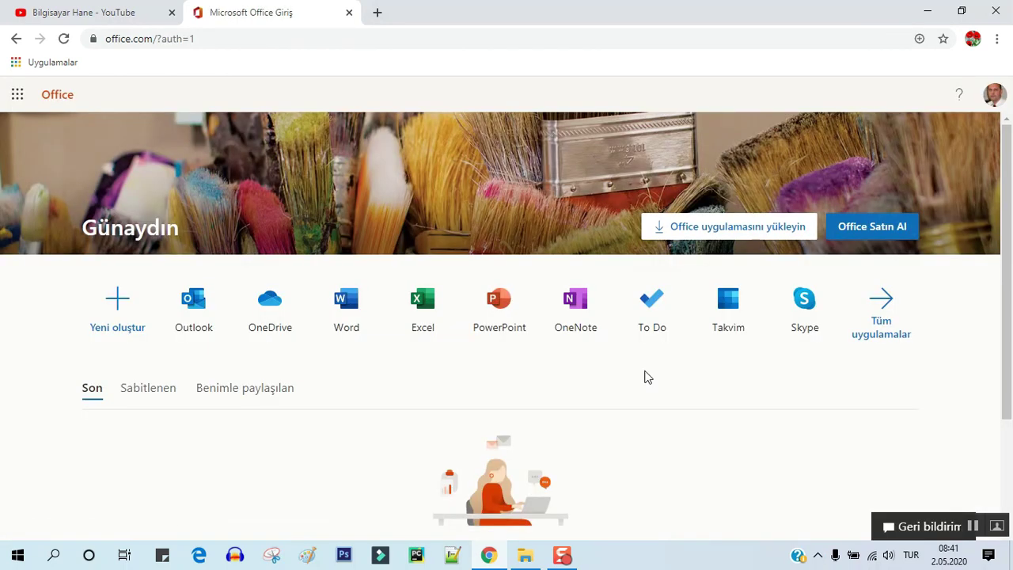
scroll(645, 377, down, 1)
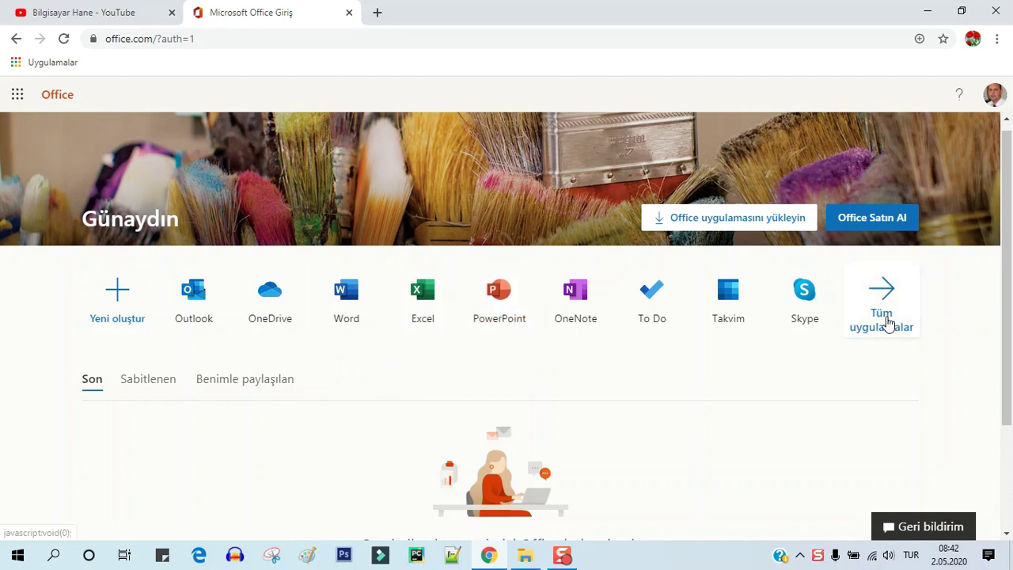
click(884, 323)
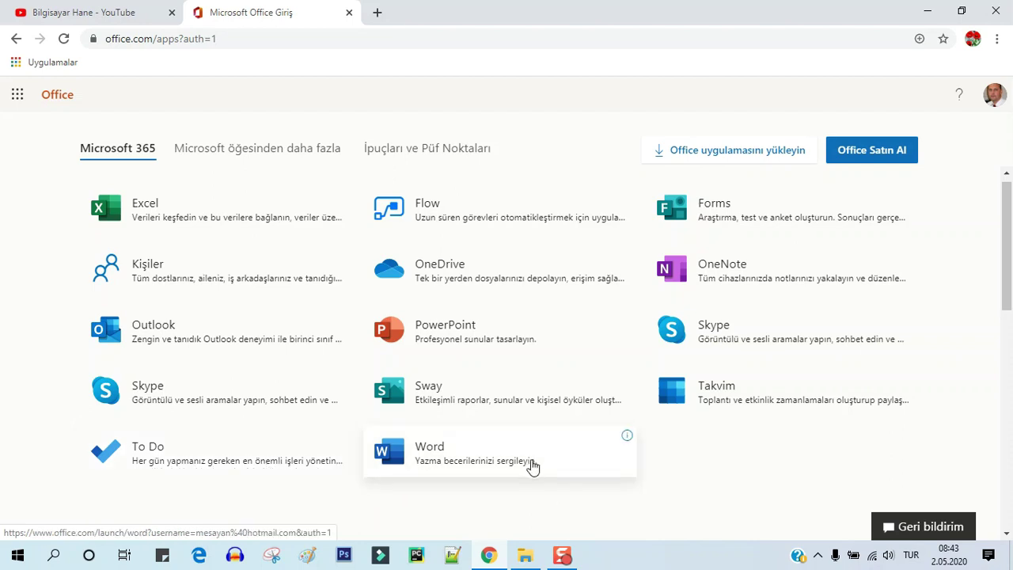
key(alt+Left)
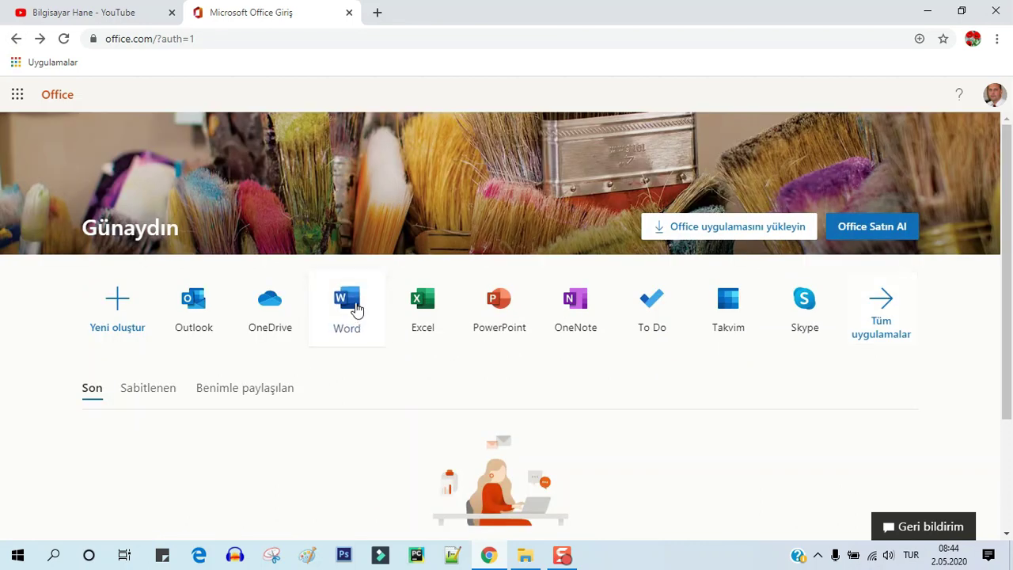
- From the Word start page, look through 'Diğer şablonlar' and create a new blank document
click(354, 308)
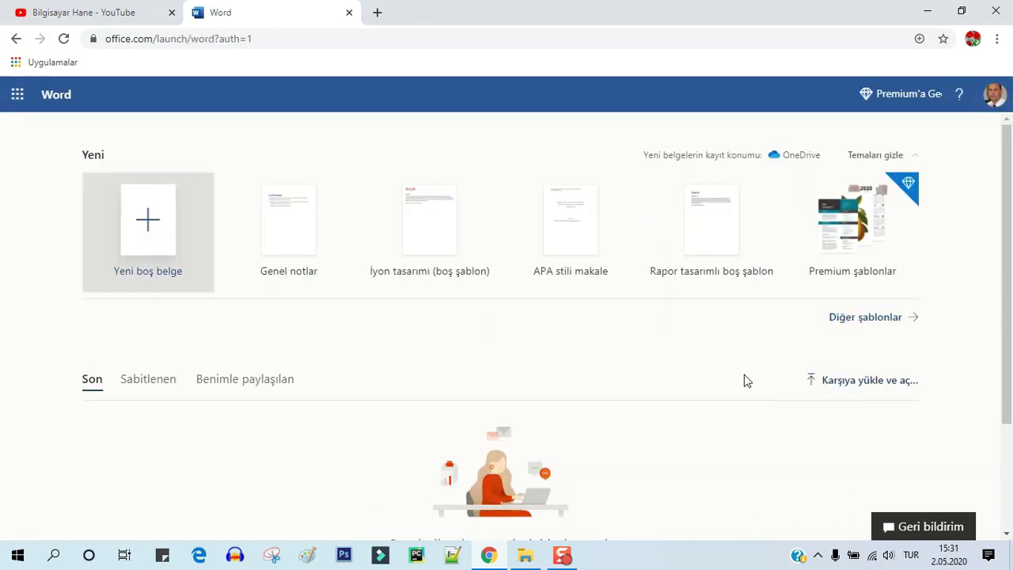
click(878, 319)
scroll(736, 308, down, 3)
scroll(736, 308, down, 4)
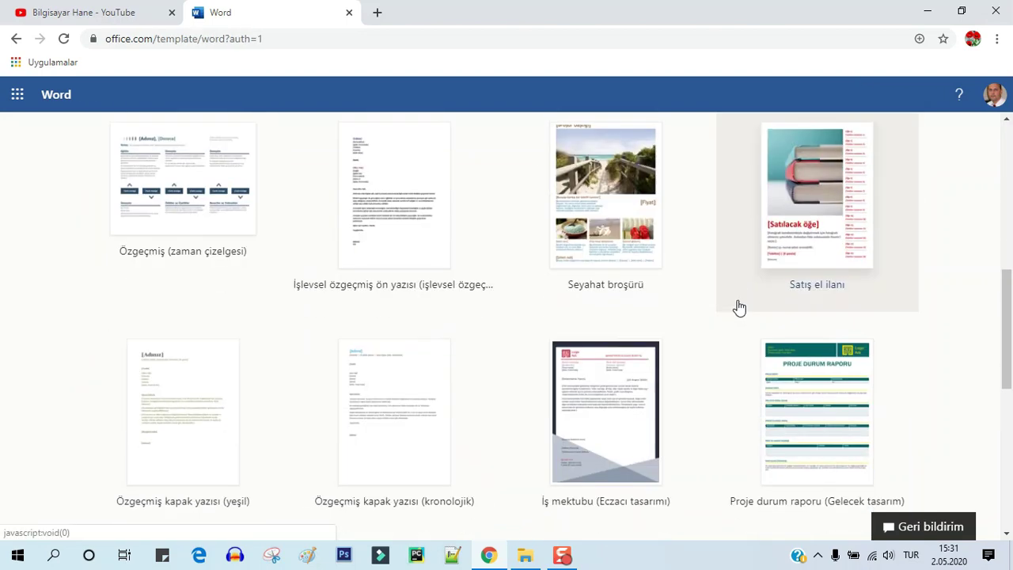
scroll(740, 307, down, 3)
scroll(742, 308, down, 1)
scroll(742, 308, down, 2)
scroll(743, 308, down, 1)
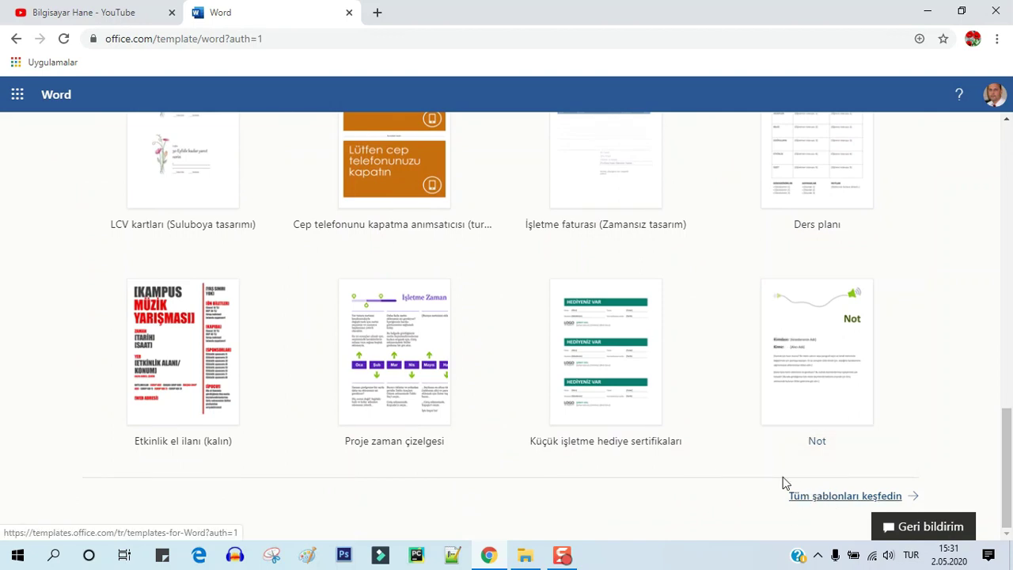
scroll(714, 417, up, 5)
scroll(712, 410, up, 5)
scroll(712, 404, up, 5)
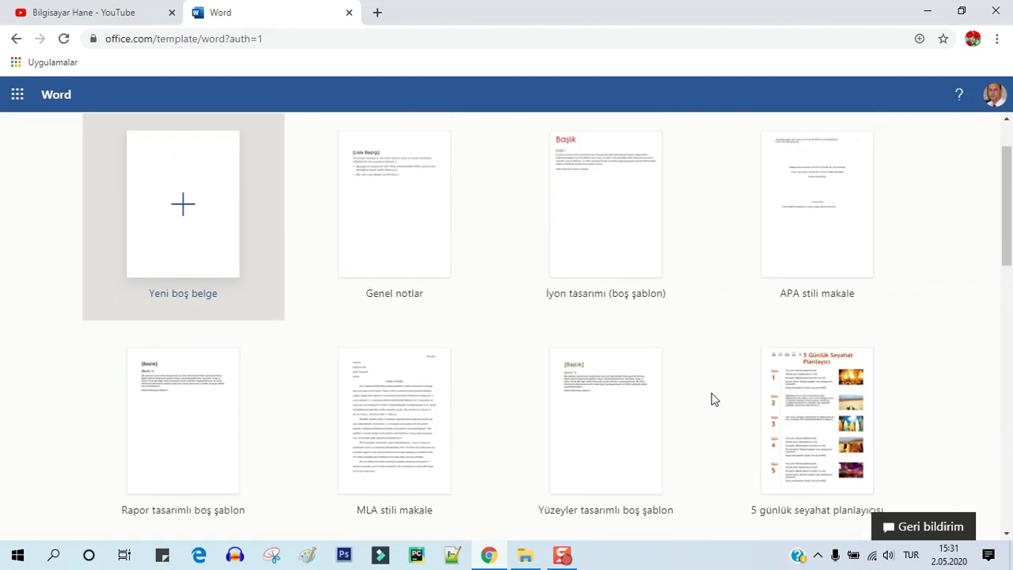
scroll(714, 387, up, 2)
click(182, 289)
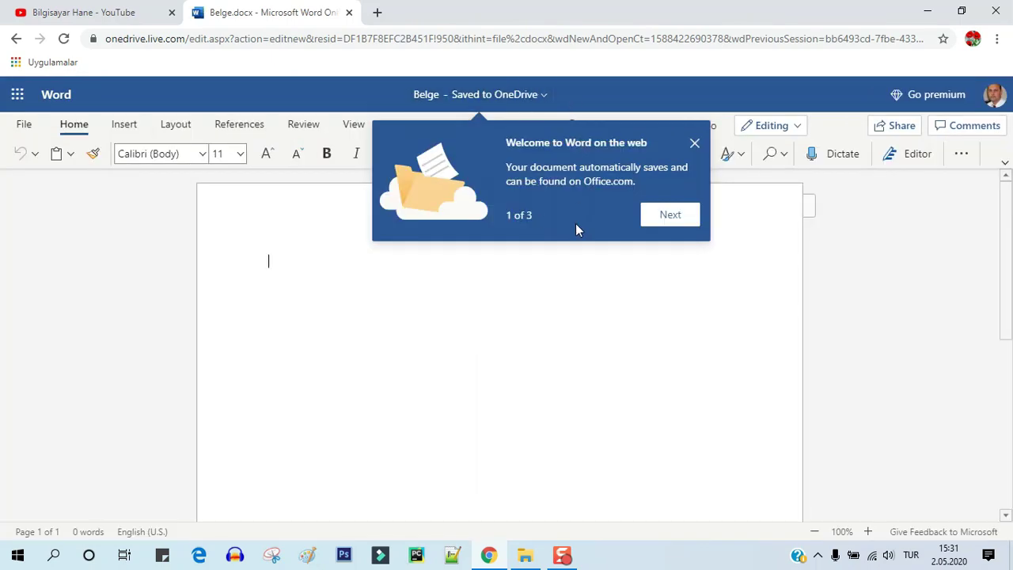
- Dismiss the welcome tour, paste the prepared heading and paragraphs, and browse the Insert through Help tabs
click(507, 277)
text(Bedava Microsoft Word, Excel, Powerpoint kullanın Merhabalar, bu videomuzda bedava ücretsiz ve online Microsoft Office programlarını yani Word, Excel, Powerpoint gibi nasıl kullanabileceğimizi öğreneceğiz. Çok sık karşılaşılan problemlerden bir tanesi Microsoft Office ile yaşanan lisans problemleridir. Lisansı bitti veya güncellemek istiyorsun yeni lisans gerekiyor gibi problemler. Artık bu problemlere son. Microsoft Office programlarını hem ücretsiz hem online olarak kullanabilirsiniz. Bunun için office.com web sitesini açın. Microsoft hesabınızla giriş yapın. Microsoft hesabınız yoksa, ücretsiz bir hesap açabilirsiniz.)
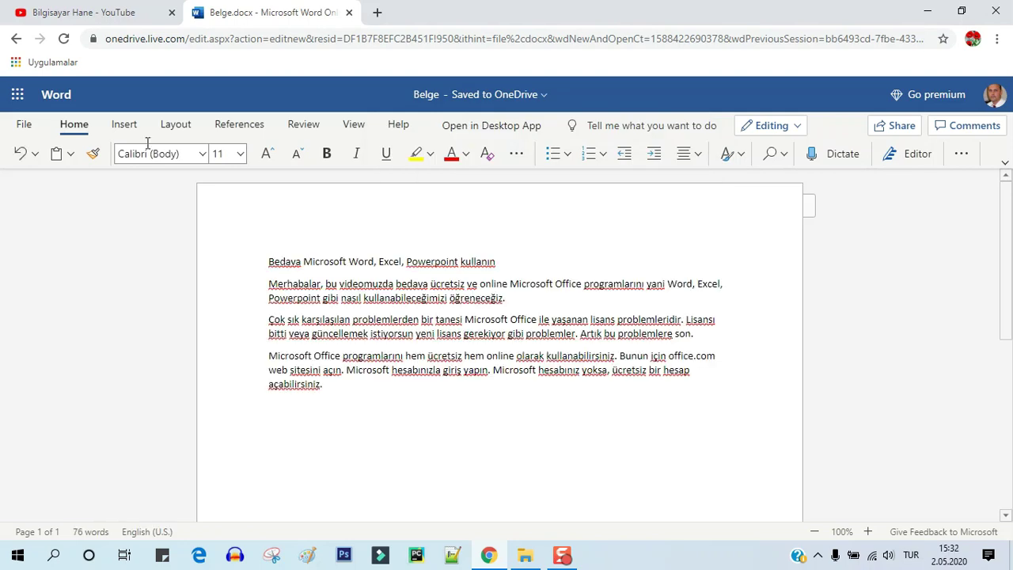
click(124, 124)
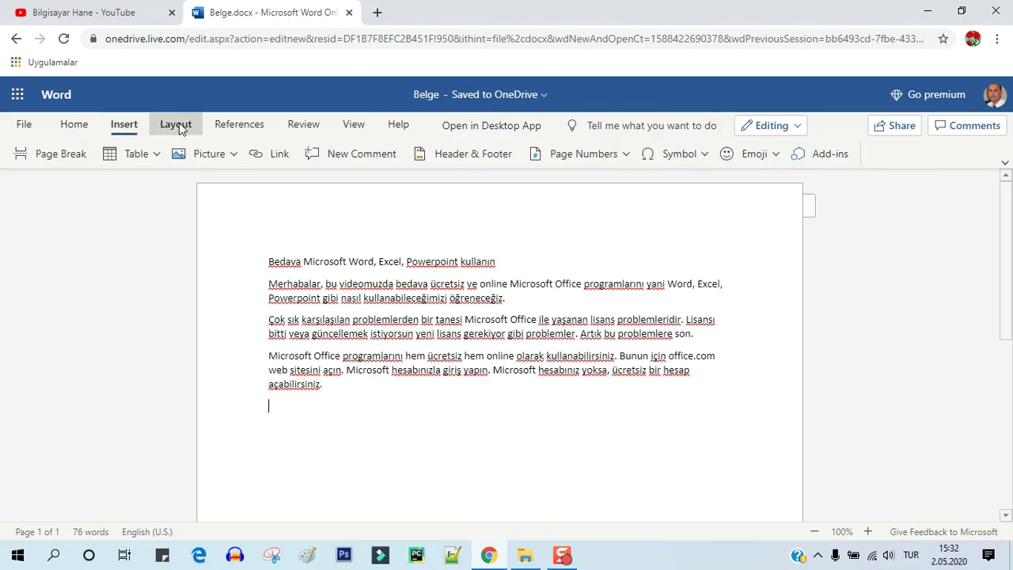
click(176, 125)
click(239, 125)
click(307, 127)
click(353, 125)
click(398, 125)
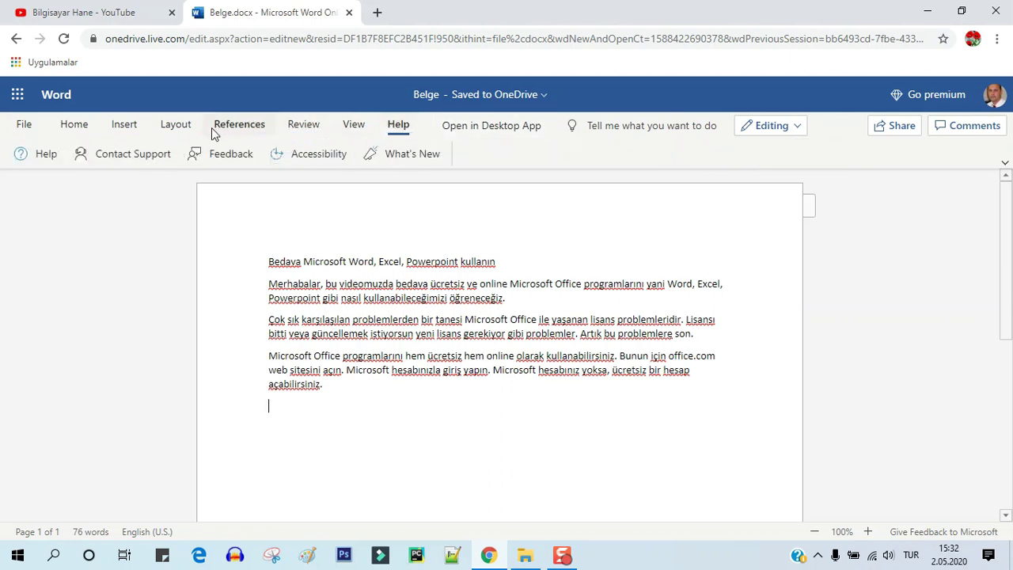
- Look over the picture, table, font and paragraph alignment options without changing the text
click(124, 125)
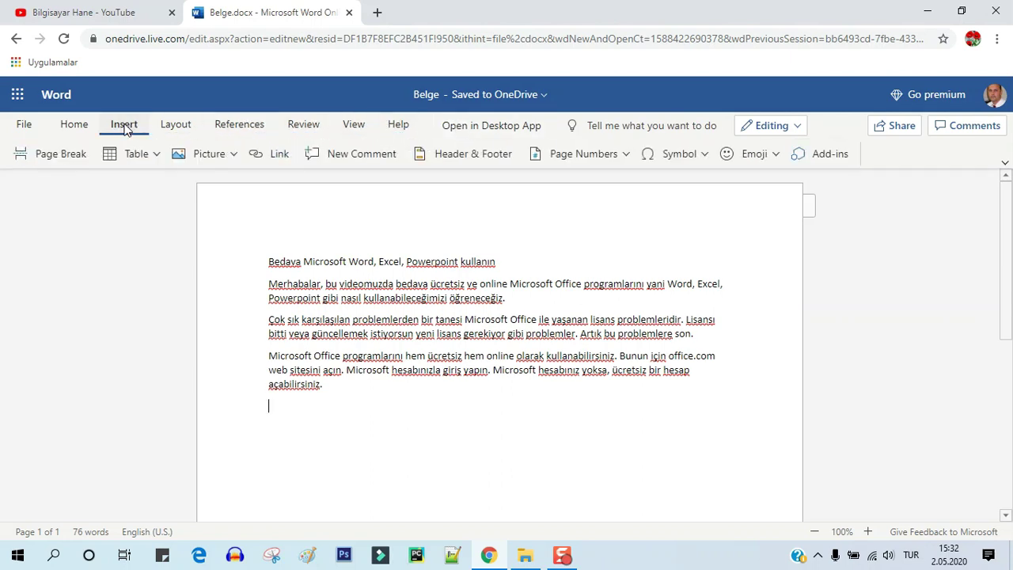
click(233, 152)
click(206, 154)
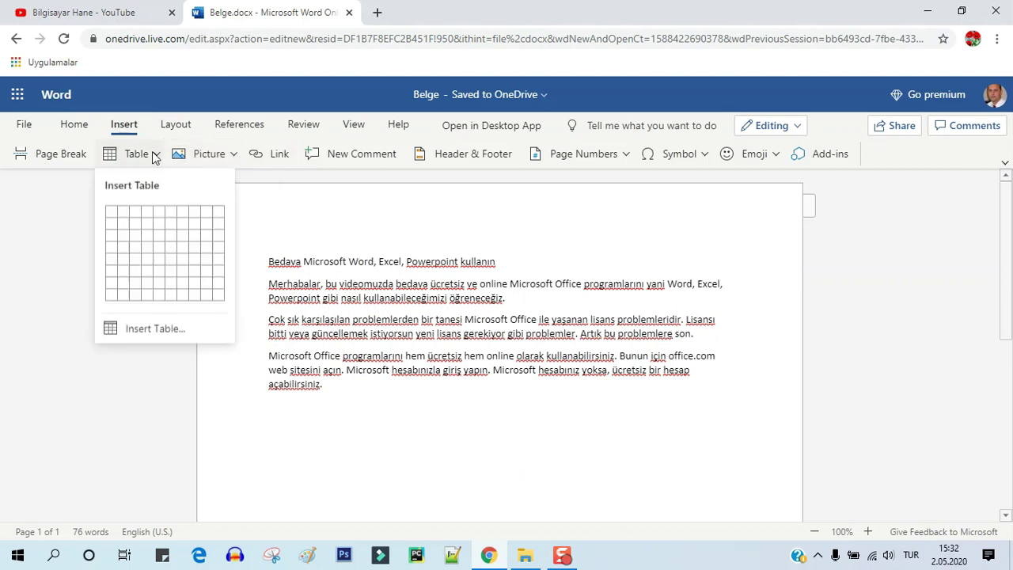
click(74, 124)
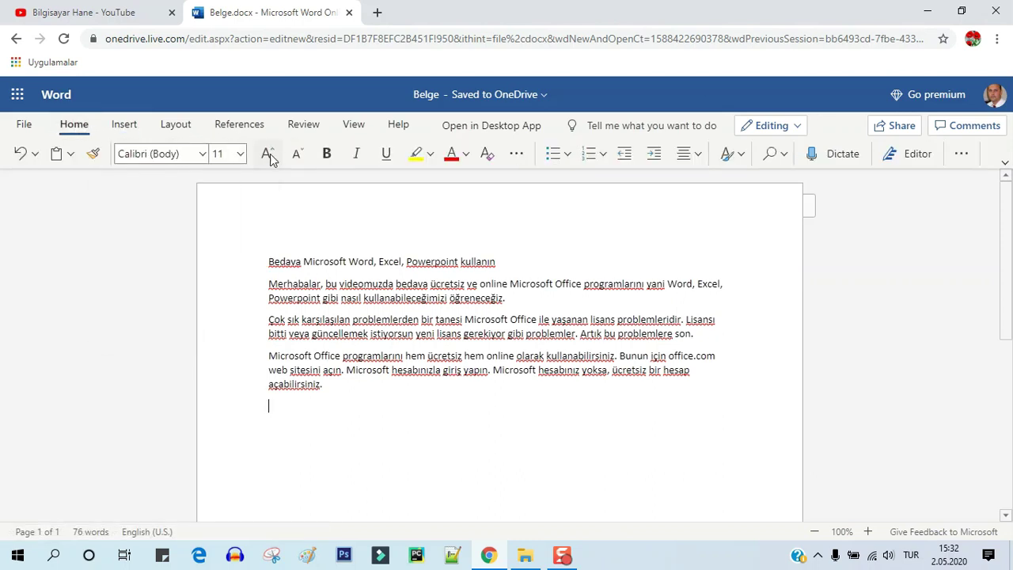
click(516, 154)
click(698, 154)
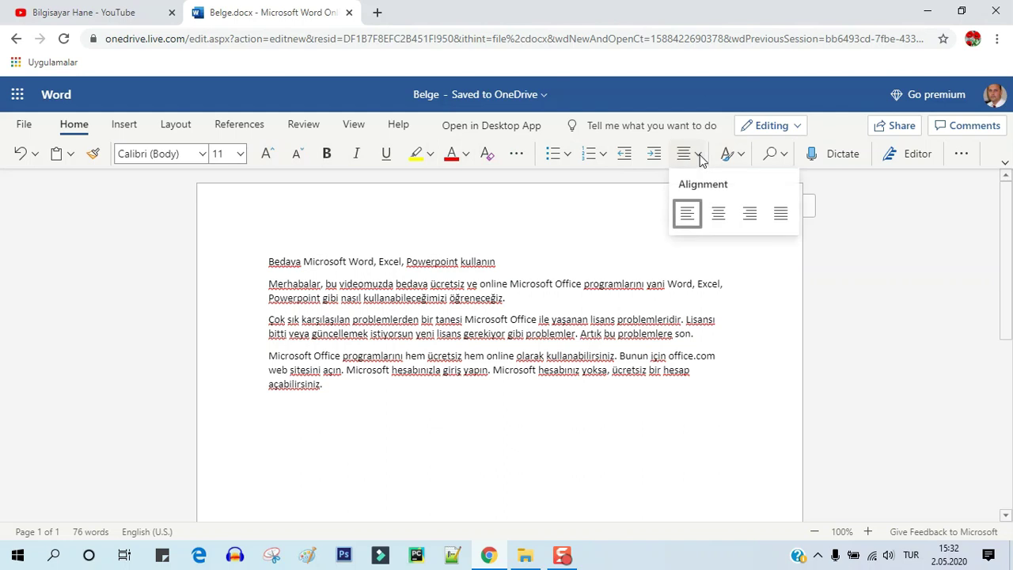
click(298, 127)
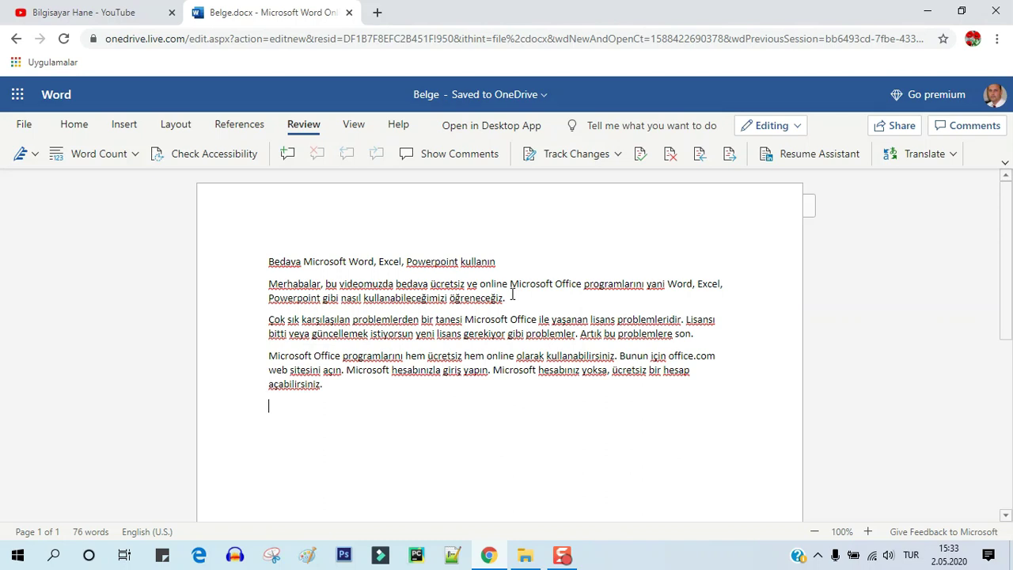
click(75, 126)
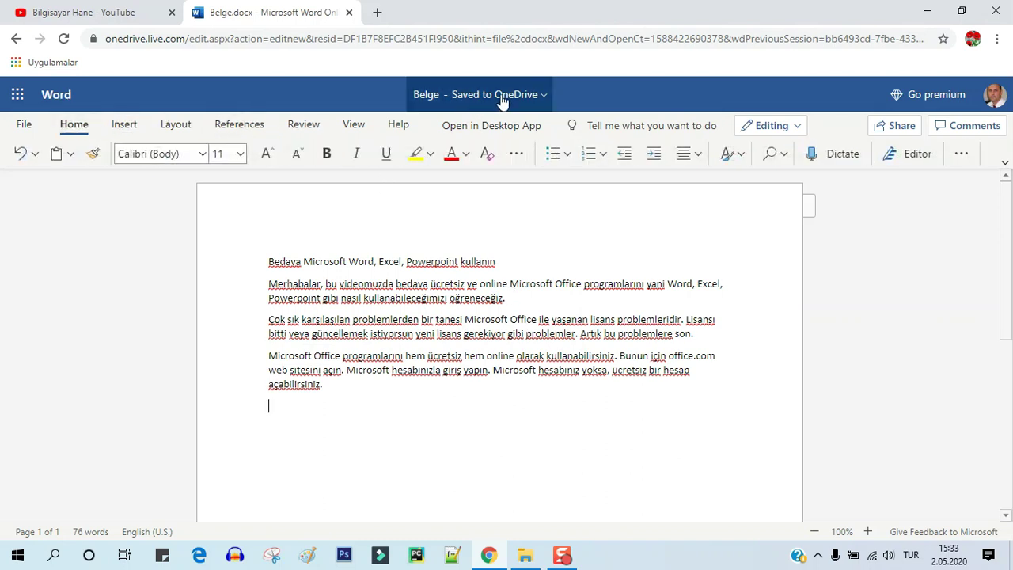
click(24, 124)
click(48, 258)
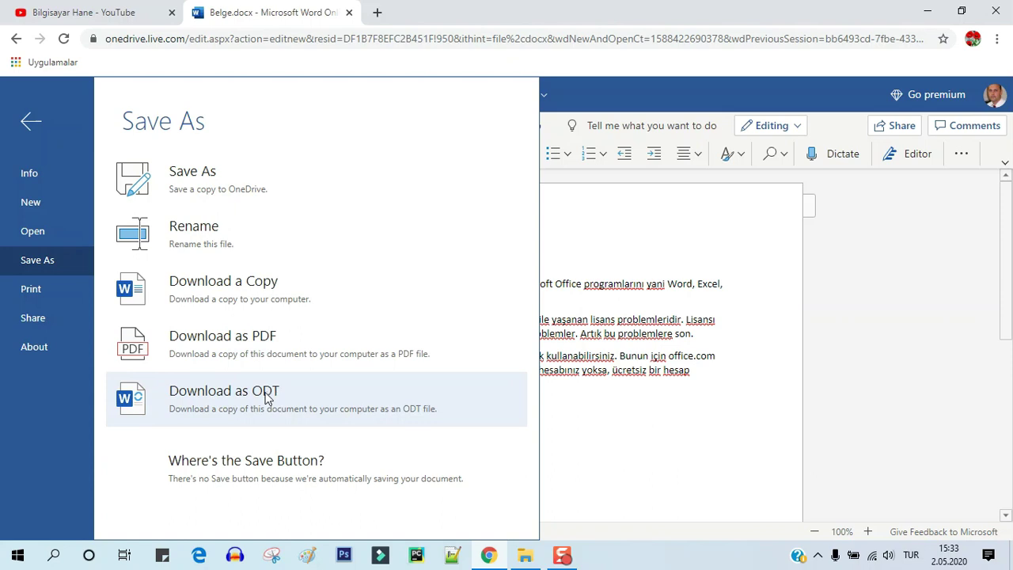
click(30, 122)
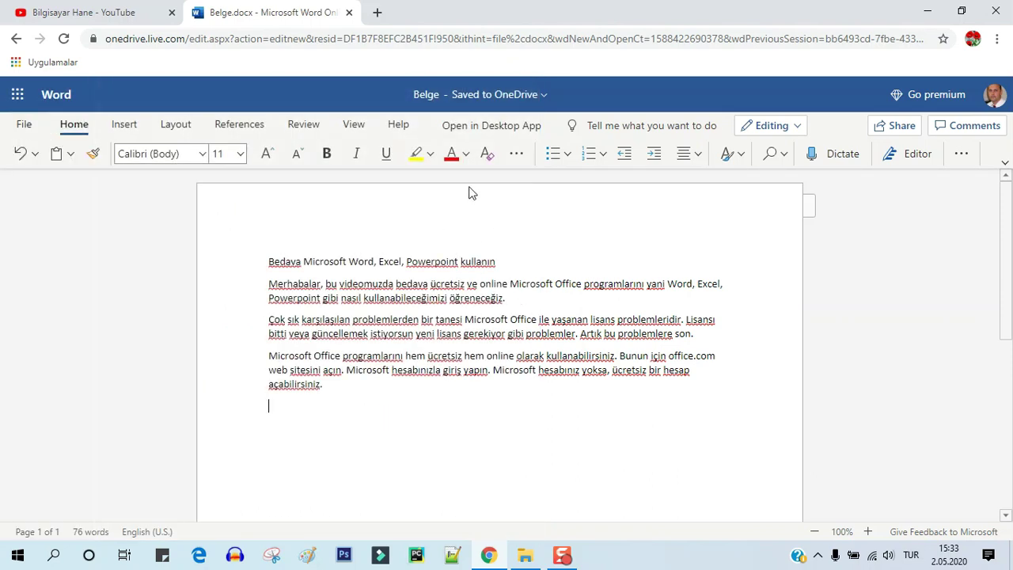
- Change the file name from Belge to office.com, then jump to its OneDrive folder
click(24, 124)
click(24, 123)
click(505, 96)
text(office.com)
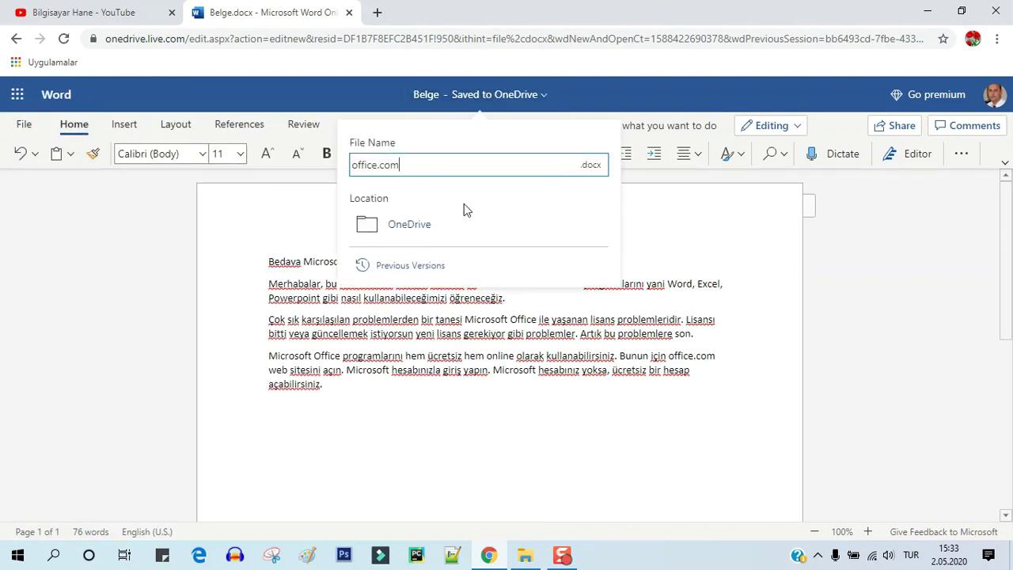
key(Return)
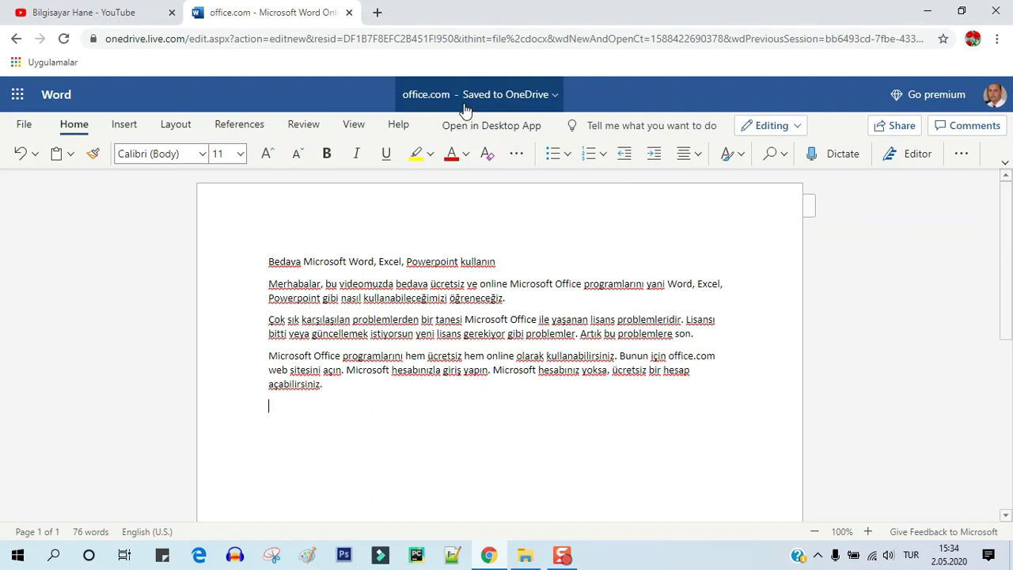
click(555, 97)
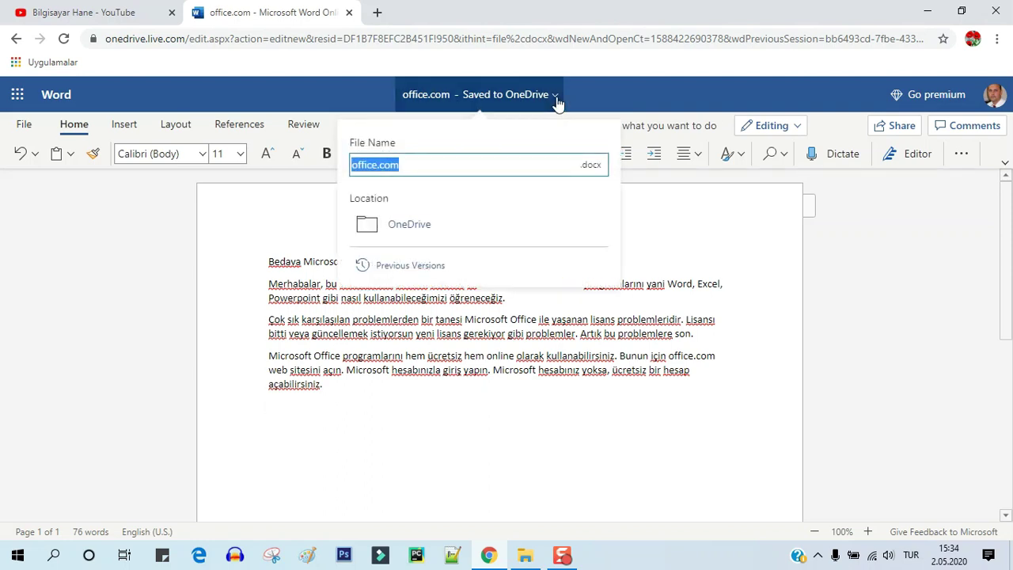
click(433, 225)
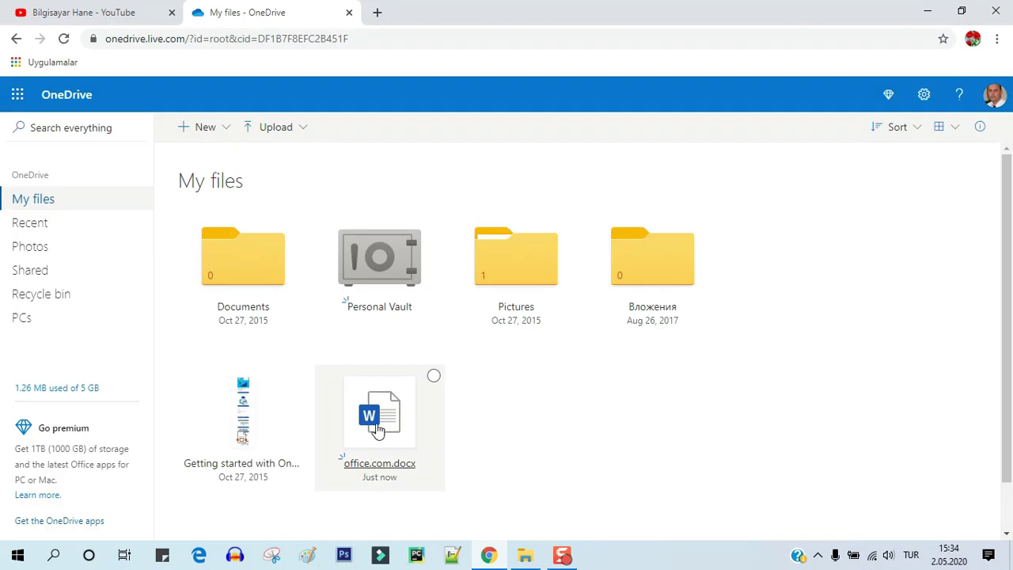
- Open office.com.docx to check its 76 words, then return to the 'My files - OneDrive' tab
click(399, 427)
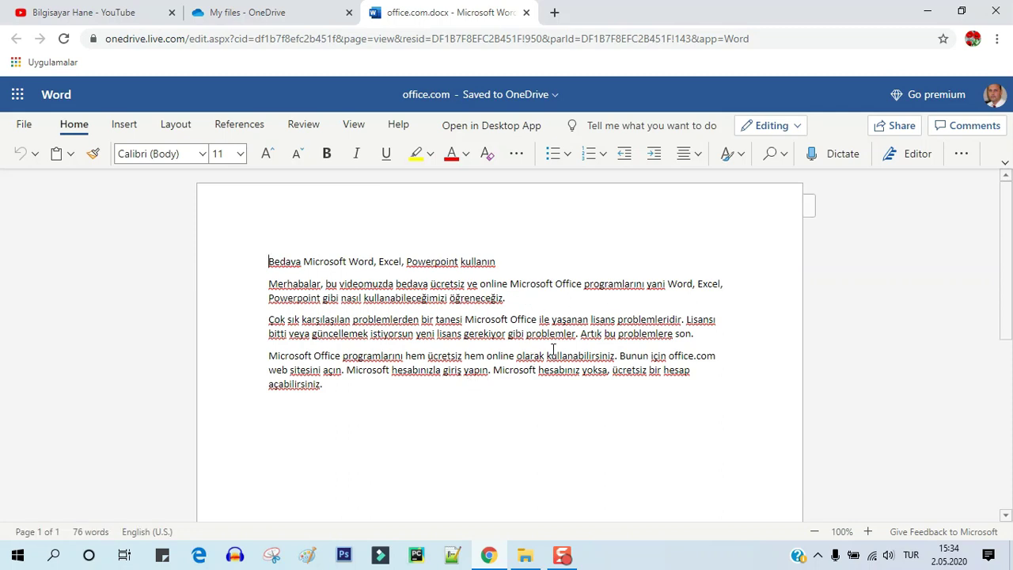
click(269, 12)
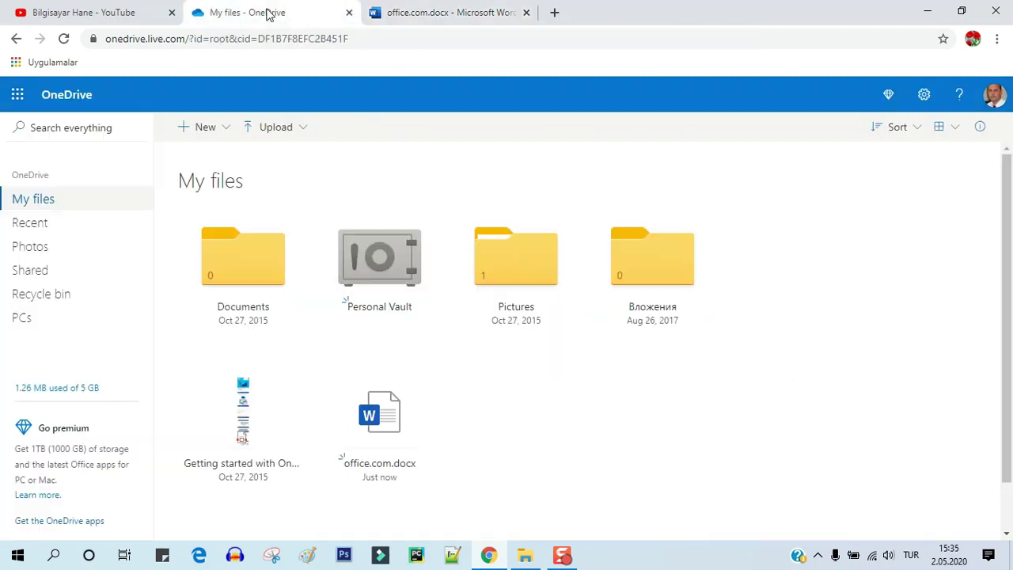
click(19, 97)
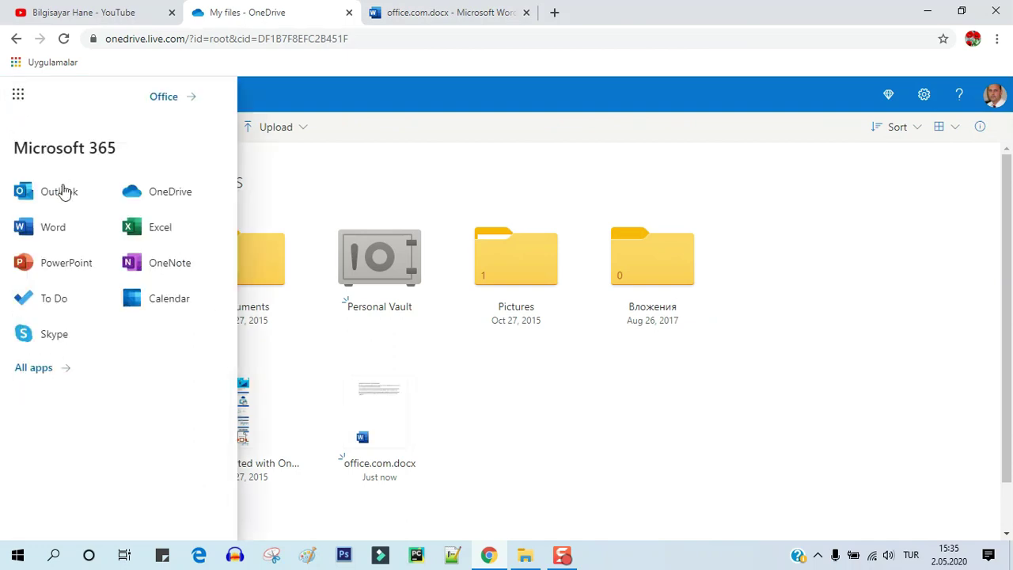
- Create a blank Excel workbook and enter 'Bilgisayar Hane' in A1
click(134, 229)
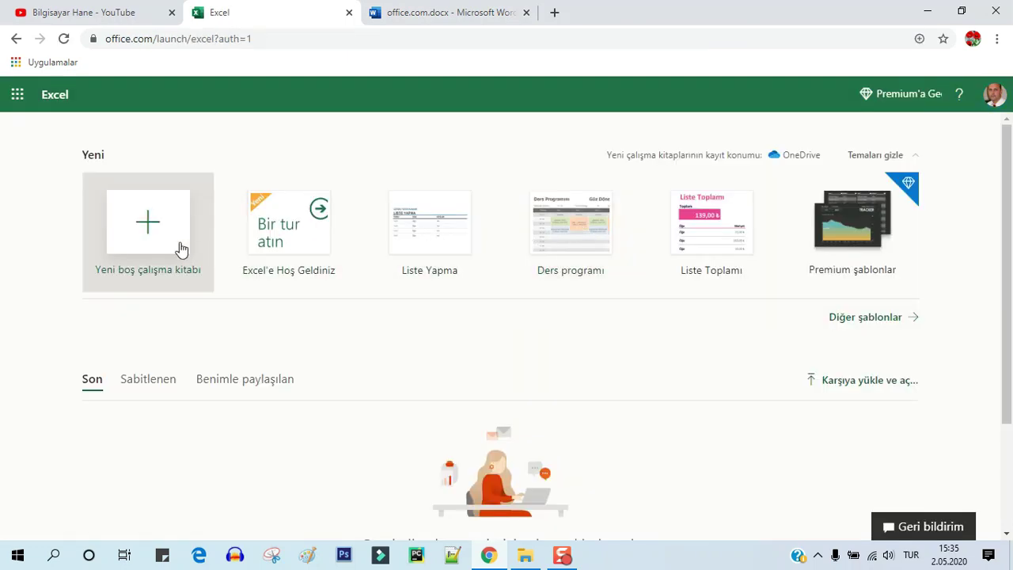
click(147, 222)
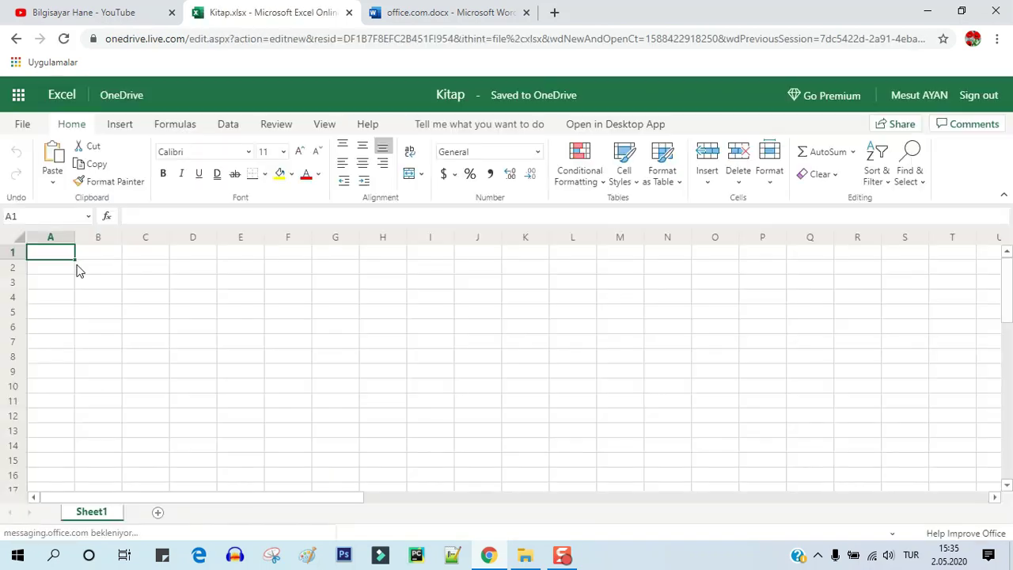
text(Bilgisayar Hane)
click(101, 279)
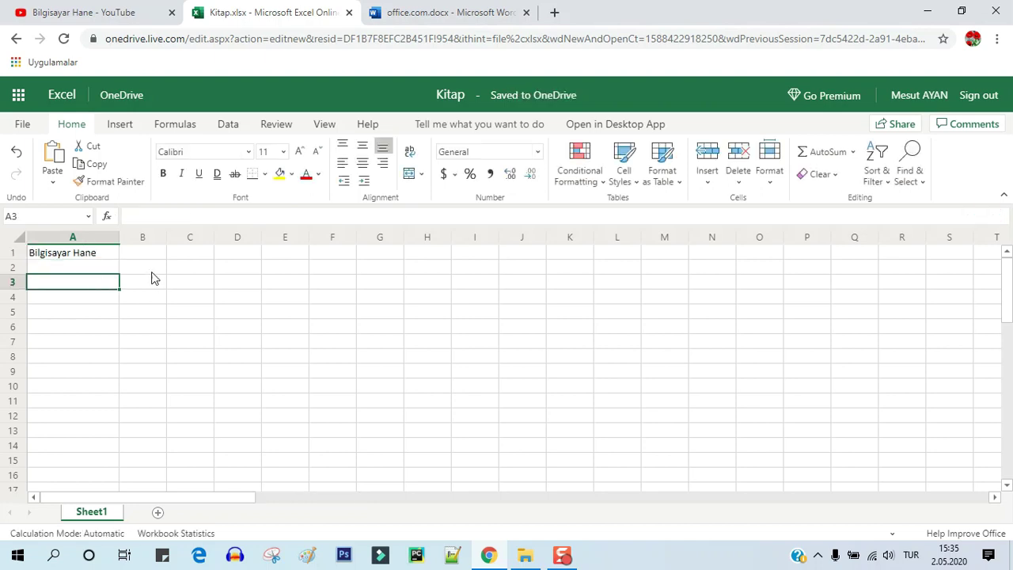
- Enter 300 in A3, 500 in A4, and =A3*A4 in A5 to get 150000
text(300)
key(Return)
text(500)
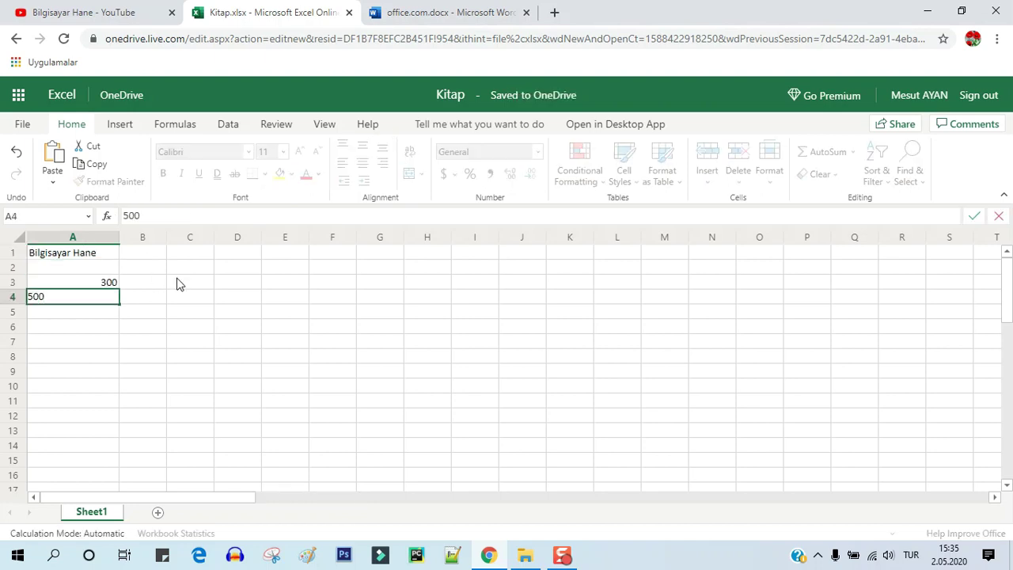
key(Return)
click(114, 285)
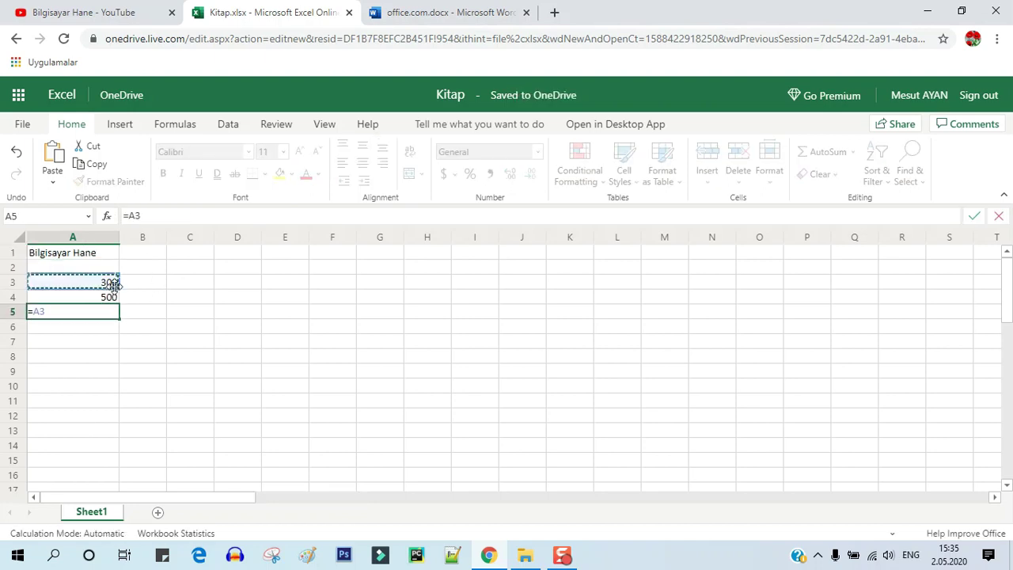
text(*)
click(106, 296)
key(Return)
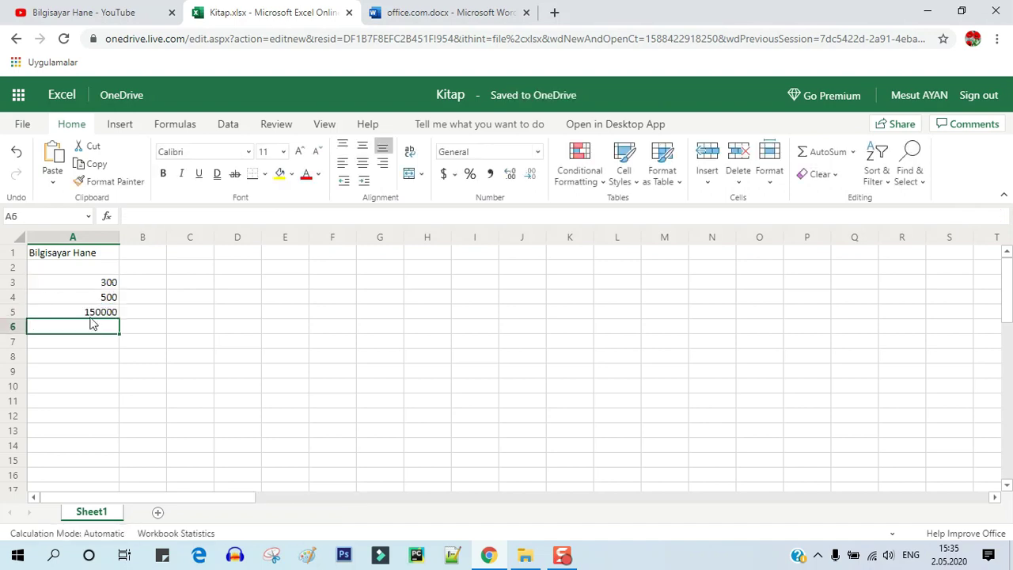
click(120, 124)
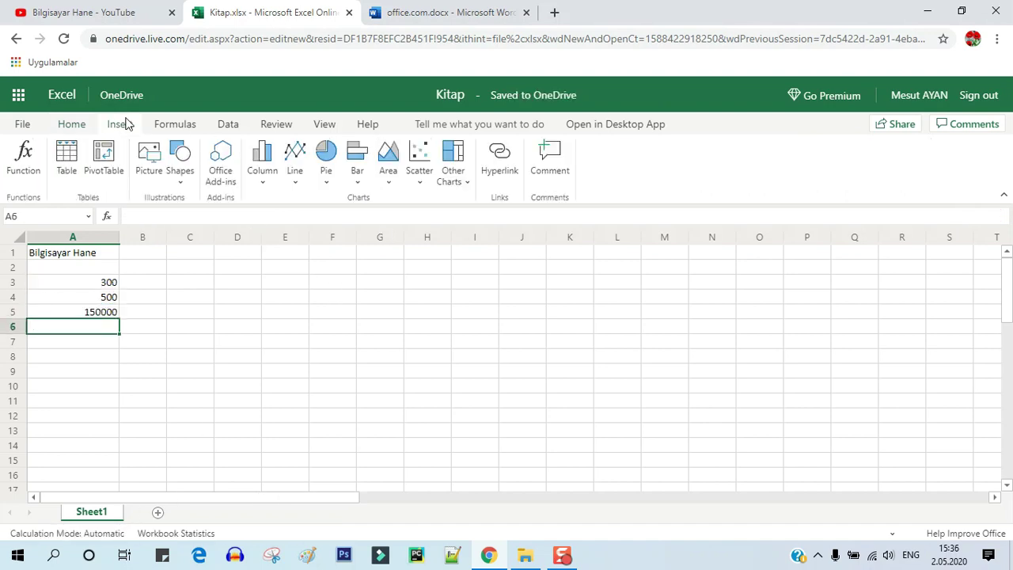
- Browse the Formulas, Data, Review, View, Insert and Home ribbon tabs without editing
click(176, 128)
click(228, 127)
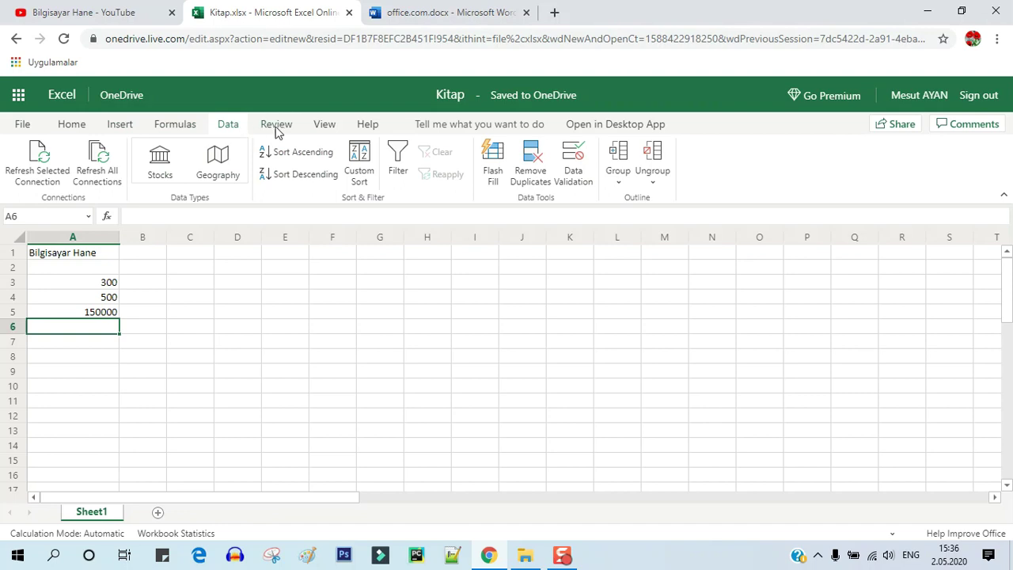
click(279, 130)
click(326, 127)
click(172, 127)
click(118, 127)
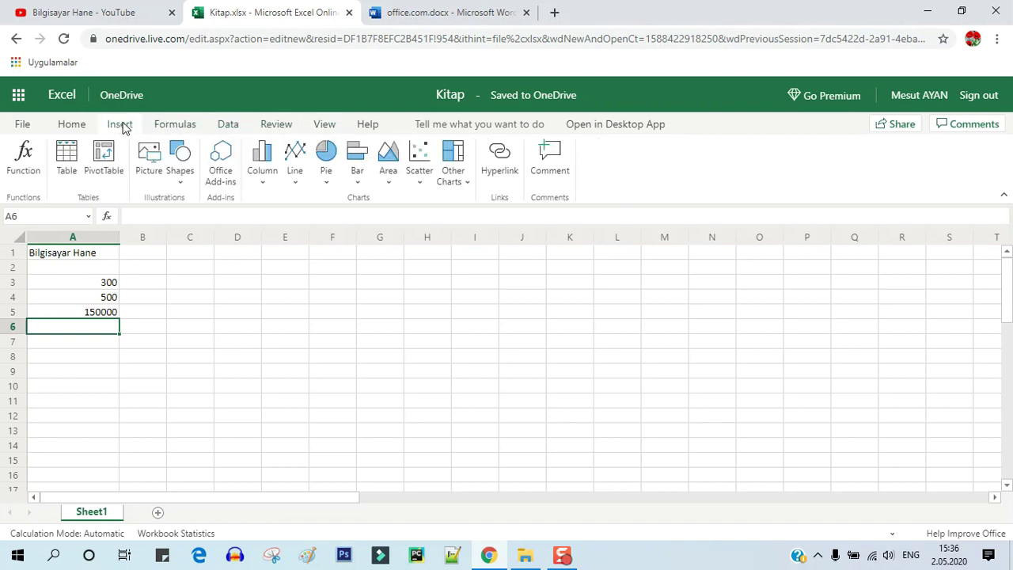
click(72, 127)
- View File's Save As and Share pages, then launch PowerPoint for the web
click(24, 124)
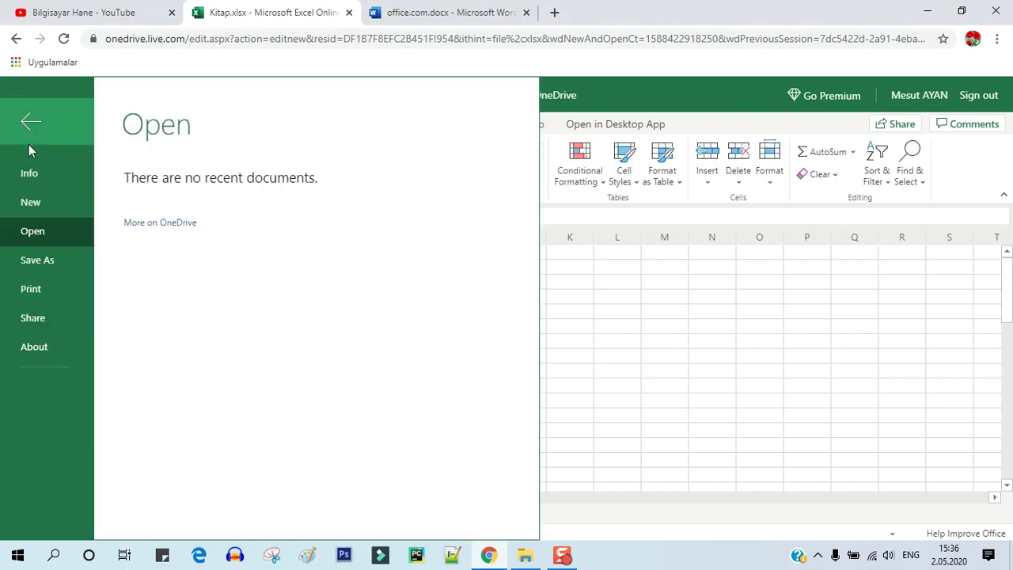
click(50, 258)
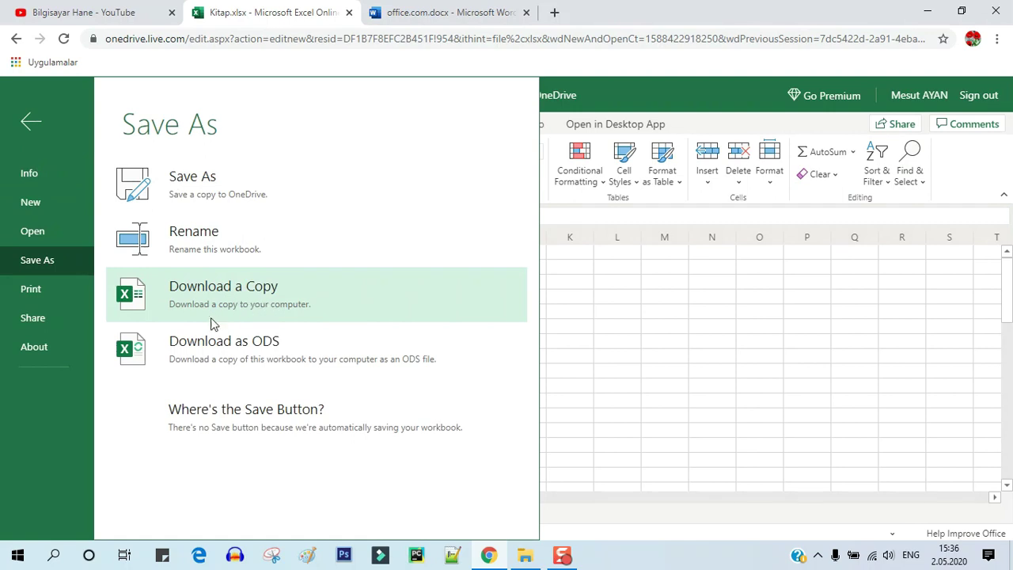
click(31, 121)
click(37, 121)
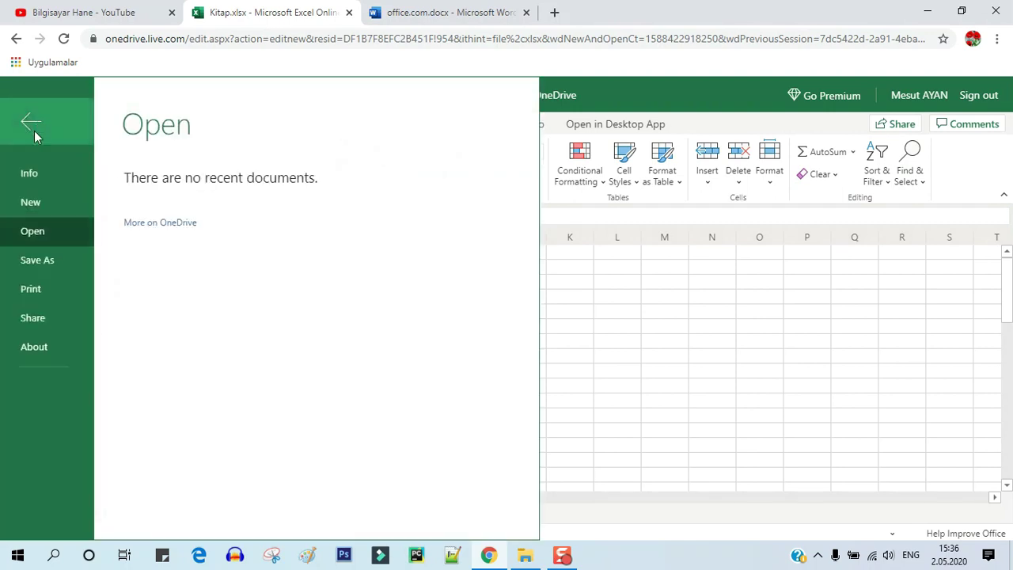
click(41, 327)
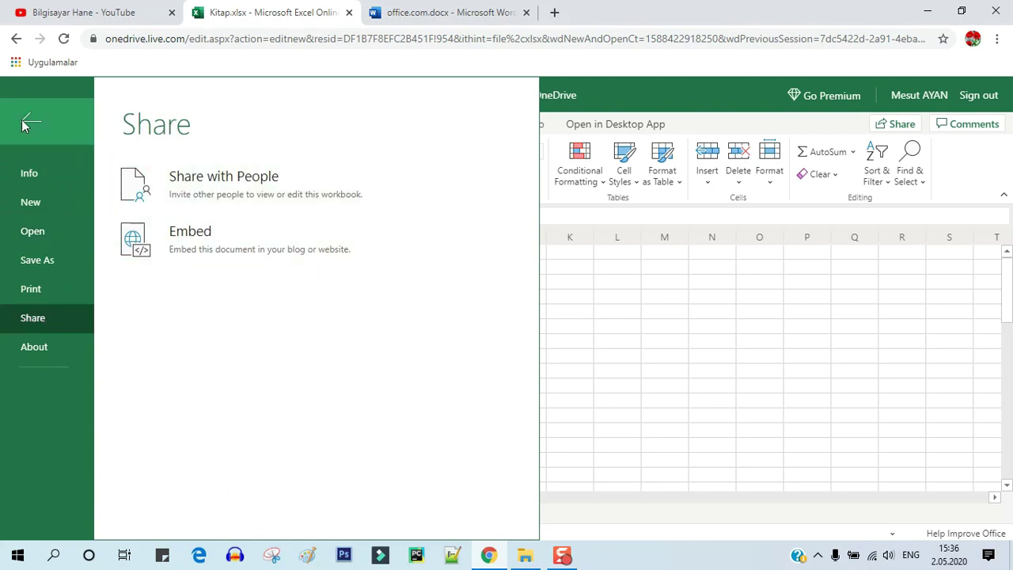
click(30, 122)
click(403, 312)
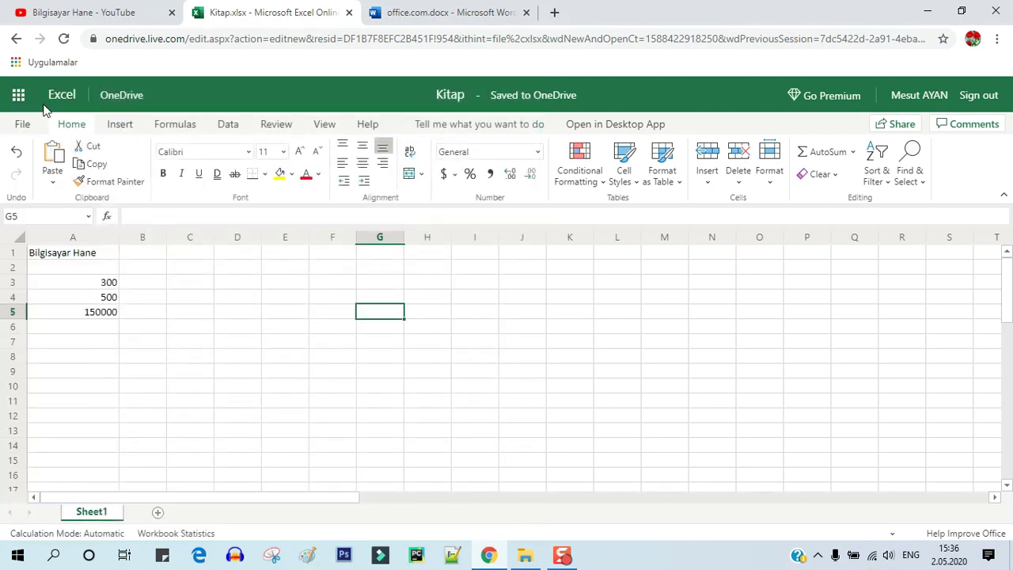
click(18, 95)
click(155, 266)
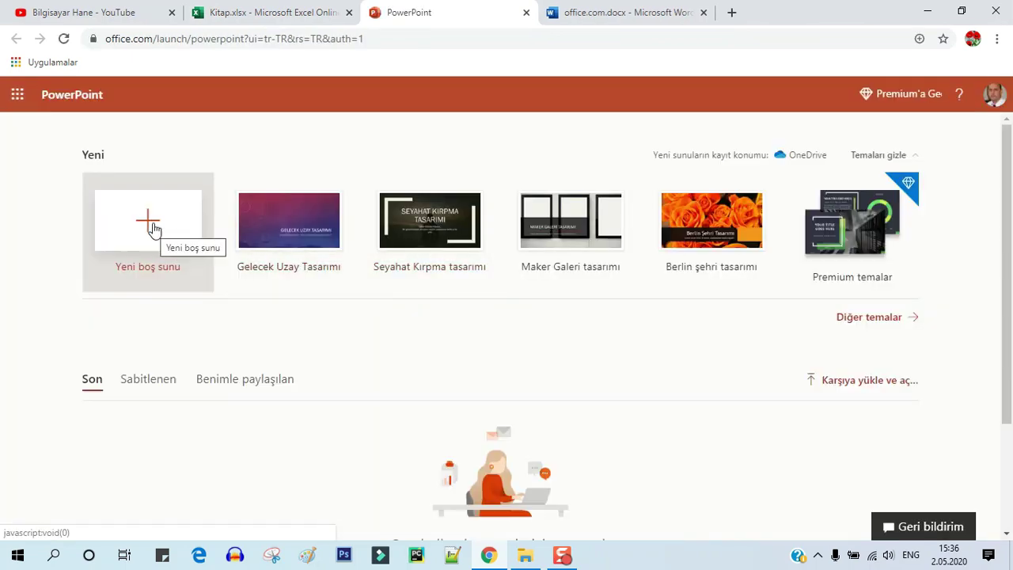
- Start a blank presentation, apply the purple-orange Designer idea, and add a second slide with New Slide
click(154, 229)
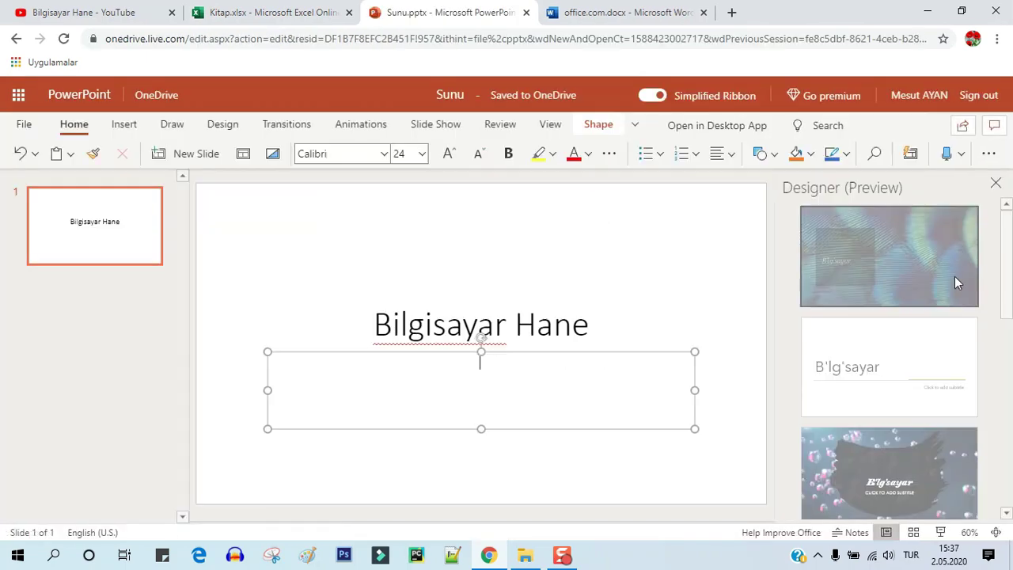
scroll(954, 277, down, 3)
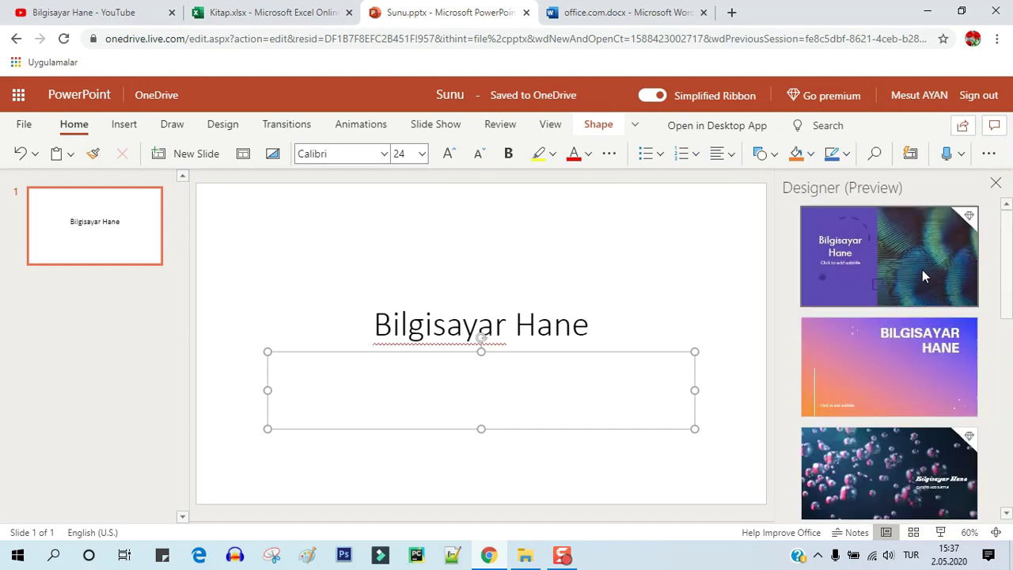
click(927, 365)
right_click(103, 252)
click(145, 317)
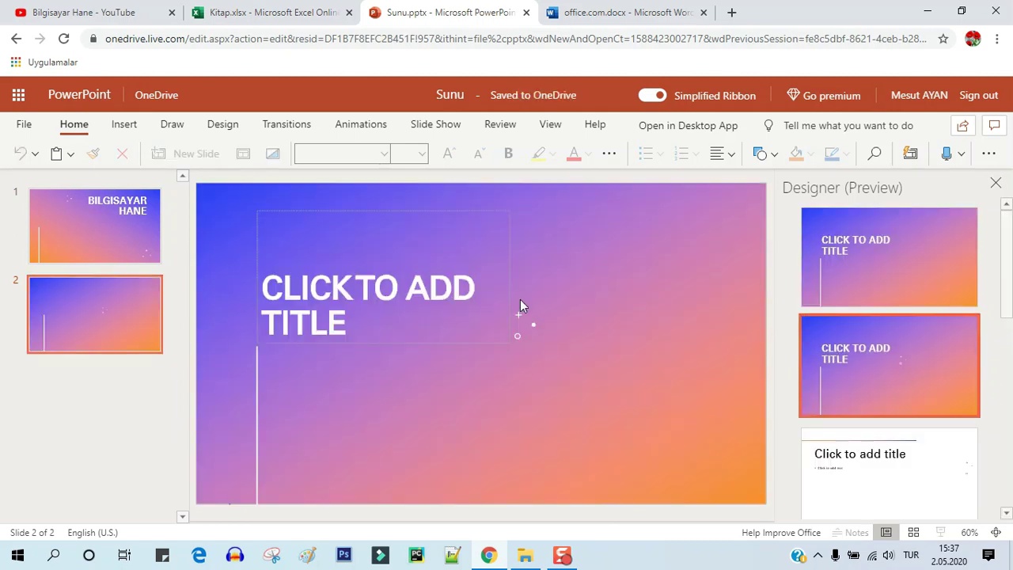
click(113, 234)
- Browse the Insert, Draw, Design, Transitions, Animations and Slide Show tabs without editing
click(118, 294)
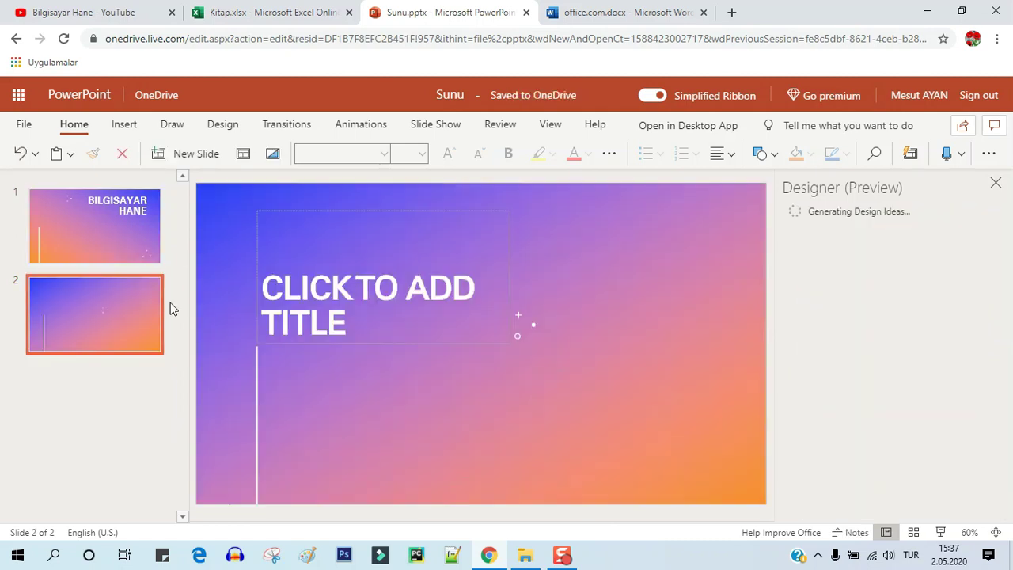
click(35, 125)
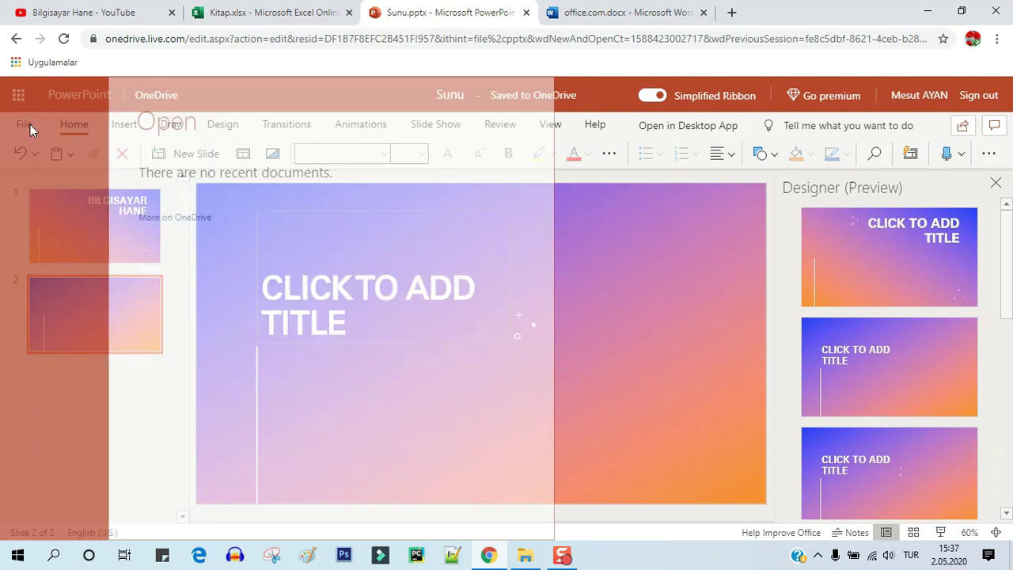
click(30, 123)
click(123, 127)
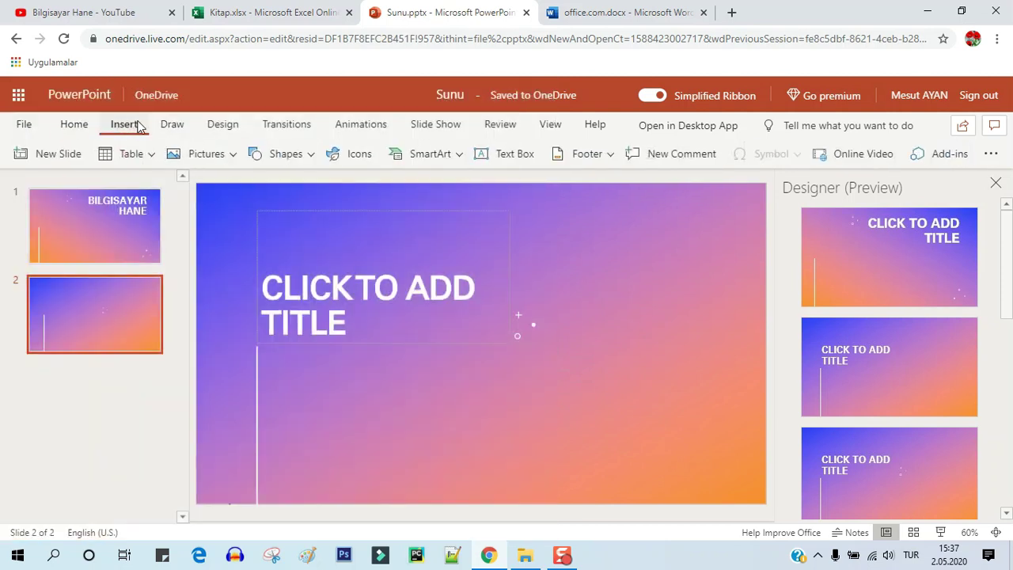
click(172, 127)
click(224, 126)
click(287, 126)
click(361, 126)
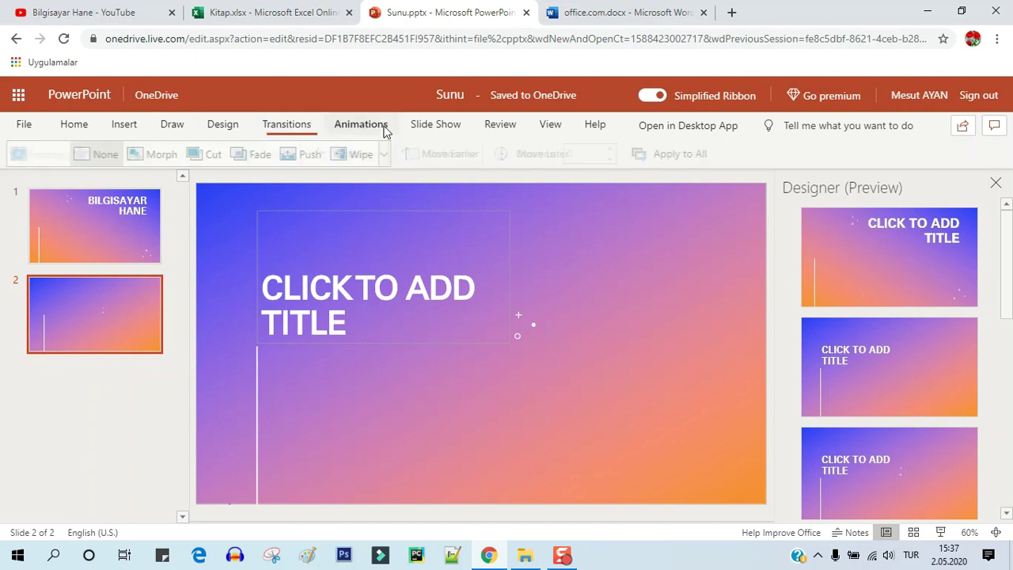
click(436, 127)
click(73, 126)
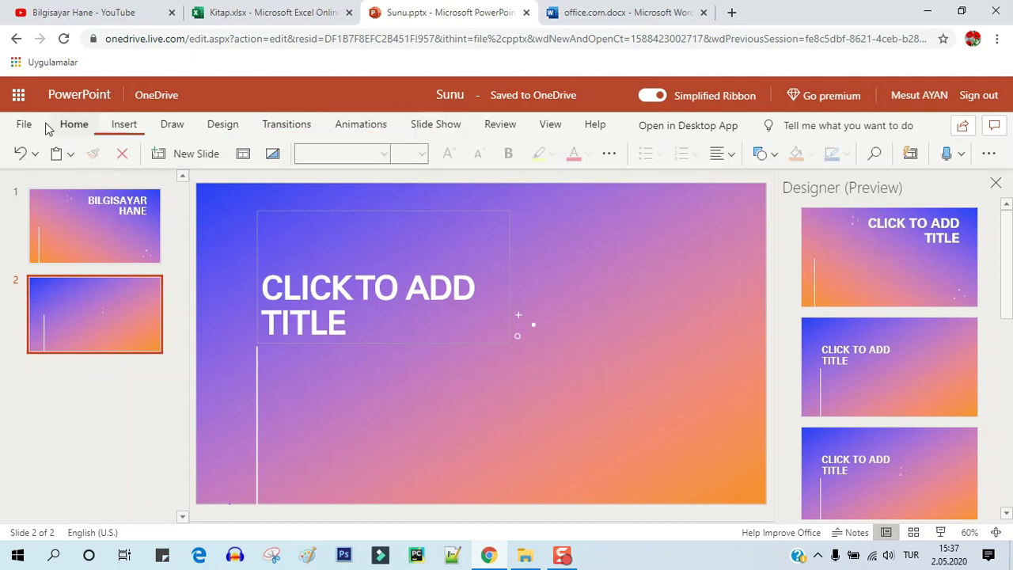
- Look at File's Save a Copy, Download As and Share pages, then close File
click(26, 124)
click(53, 290)
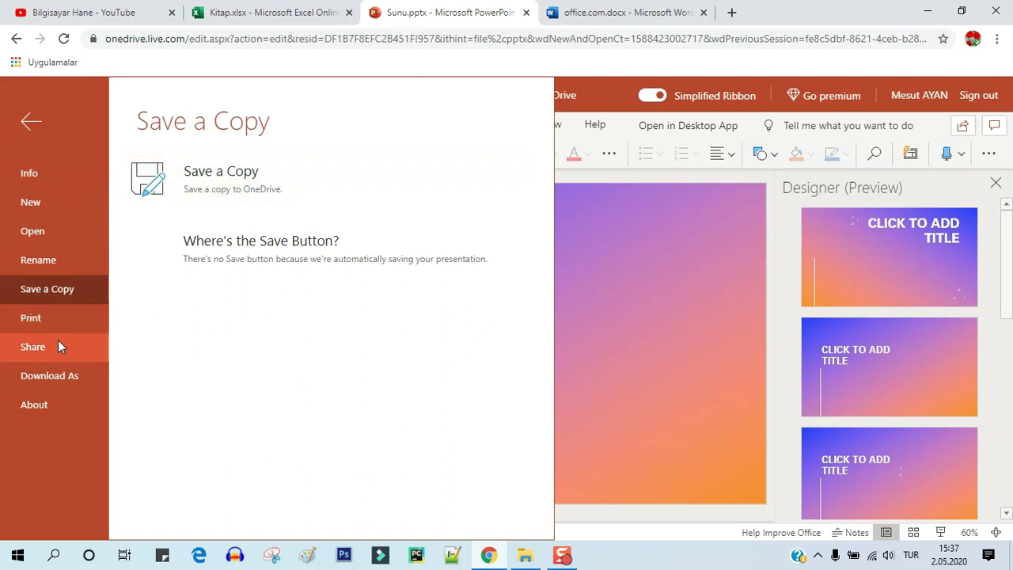
click(57, 375)
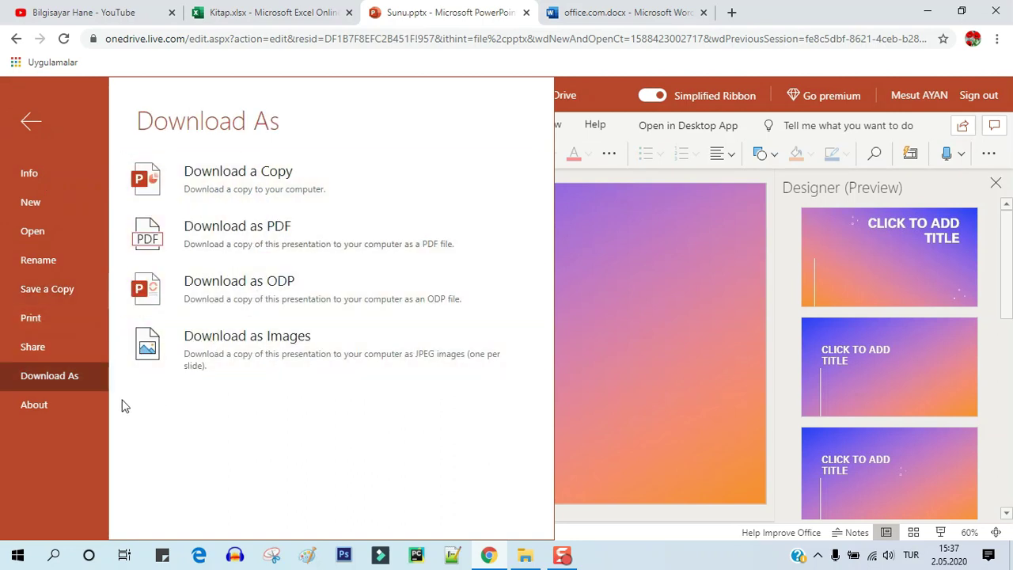
click(51, 346)
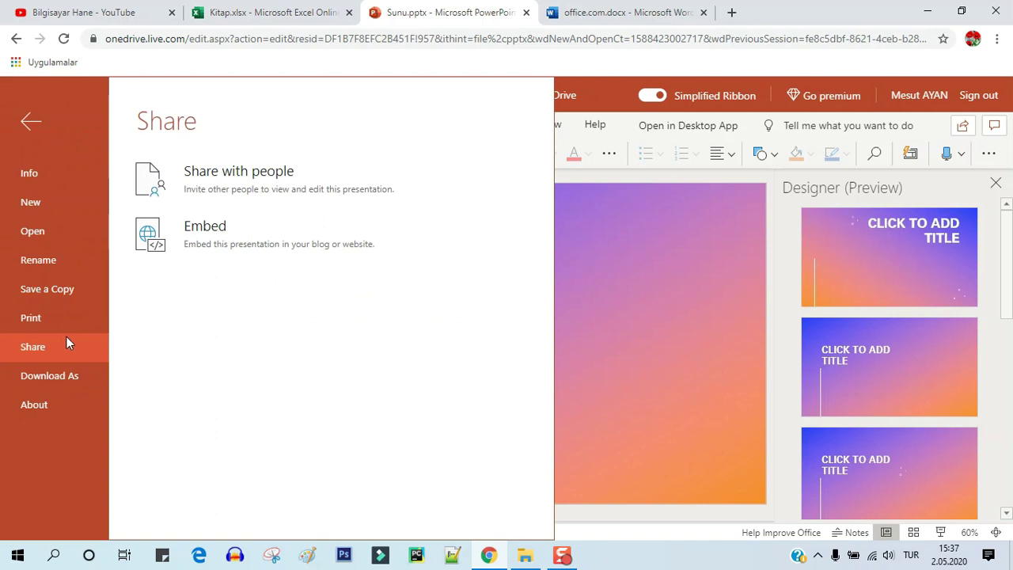
click(31, 121)
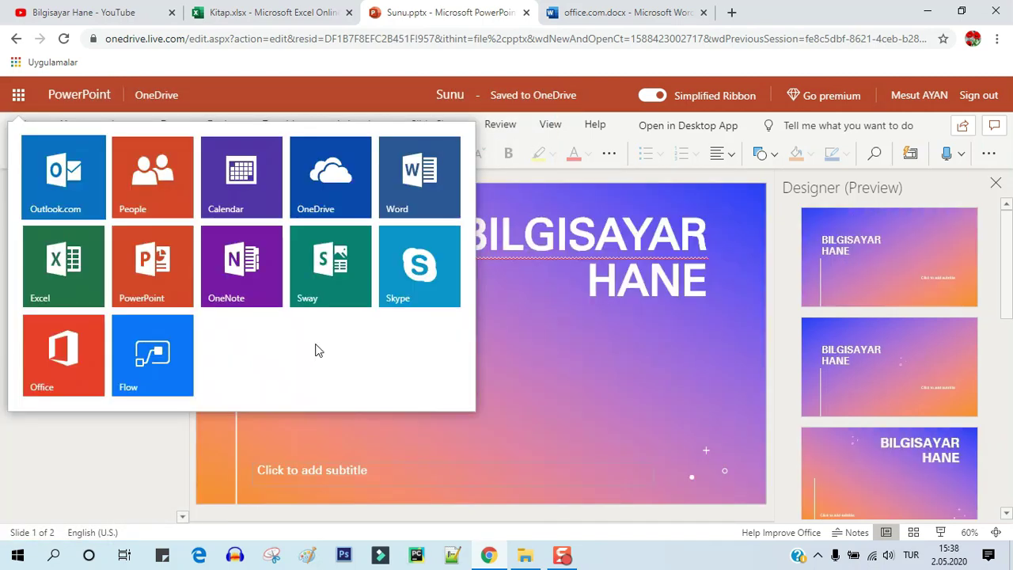